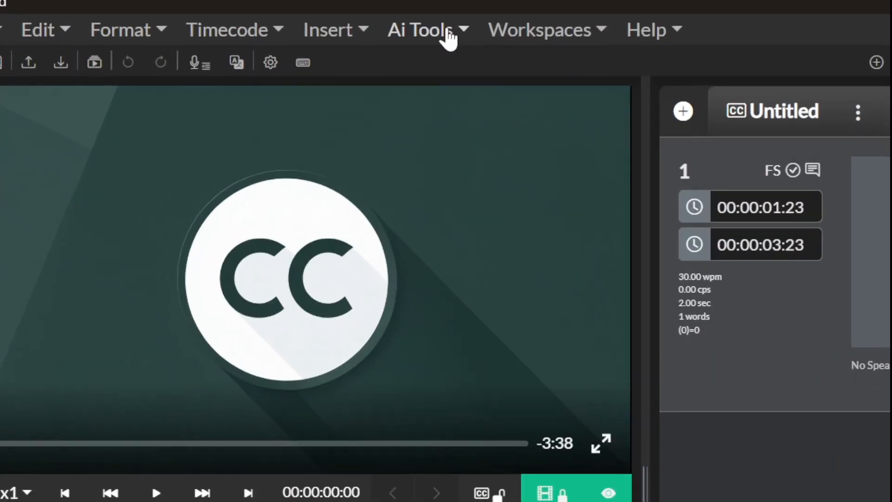
- Submit an automatic transcription job for the video and import the completed 00:03:38 Deepgram transcript
left_click(449, 36)
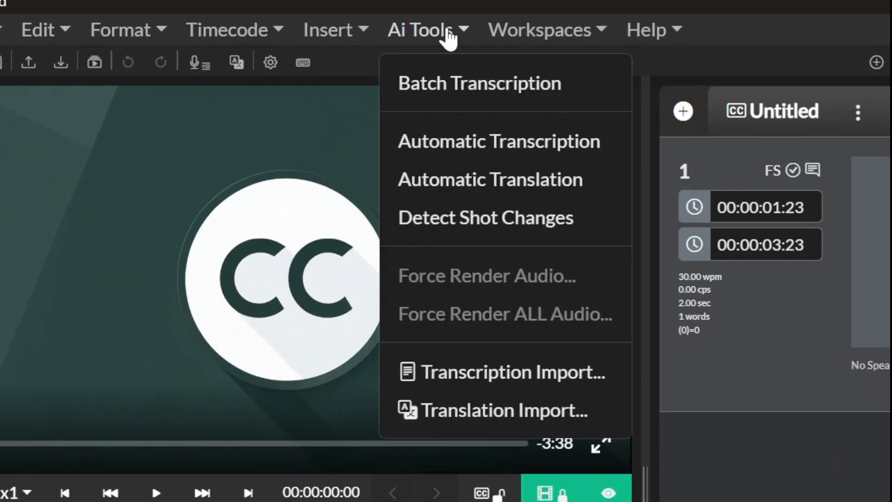
left_click(496, 153)
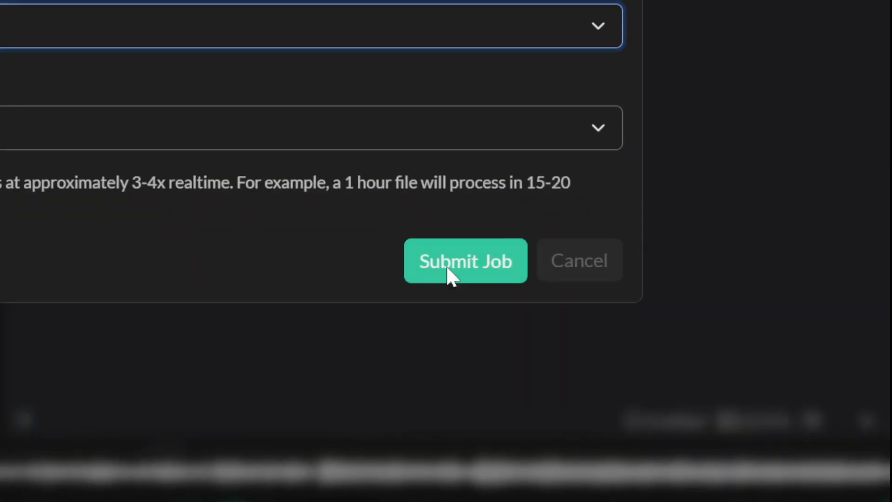
left_click(447, 270)
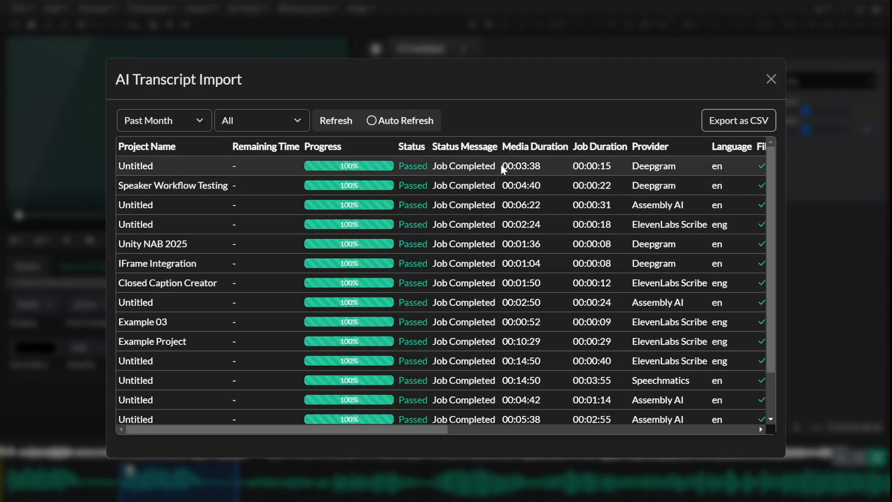
left_click(604, 166)
left_click(736, 447)
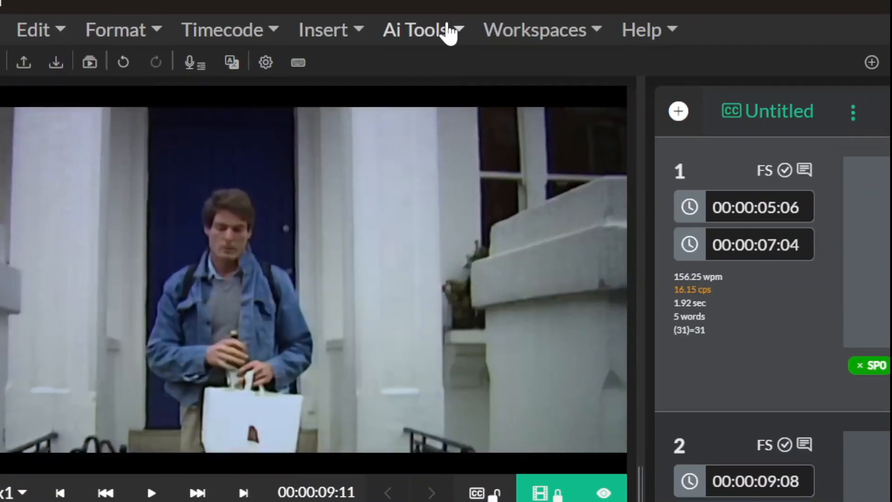
- Run shot change detection on the video at the Medium level
left_click(262, 9)
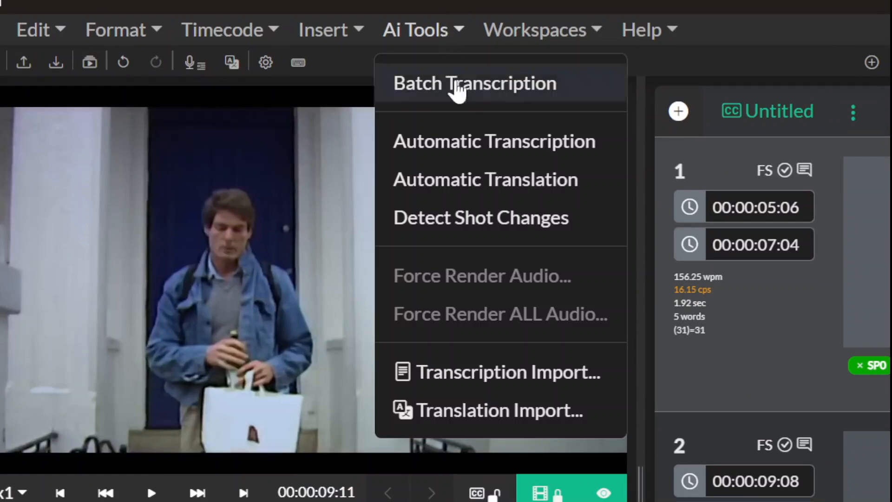
left_click(480, 217)
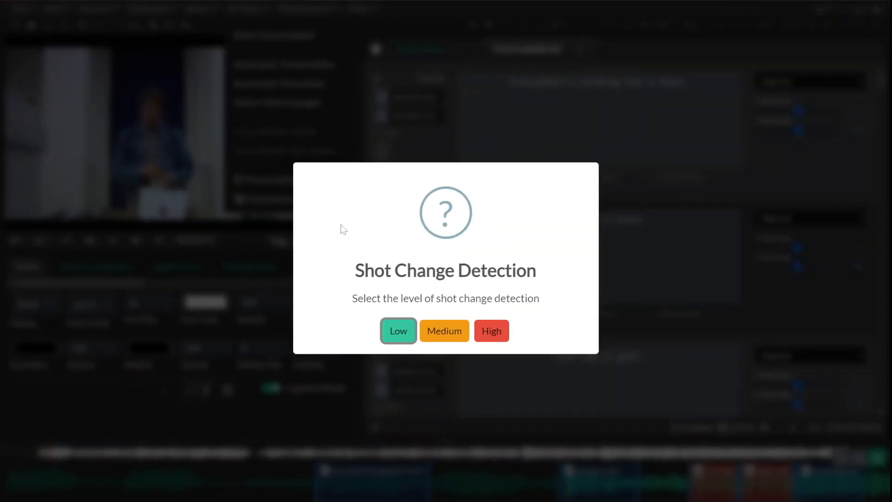
left_click(432, 331)
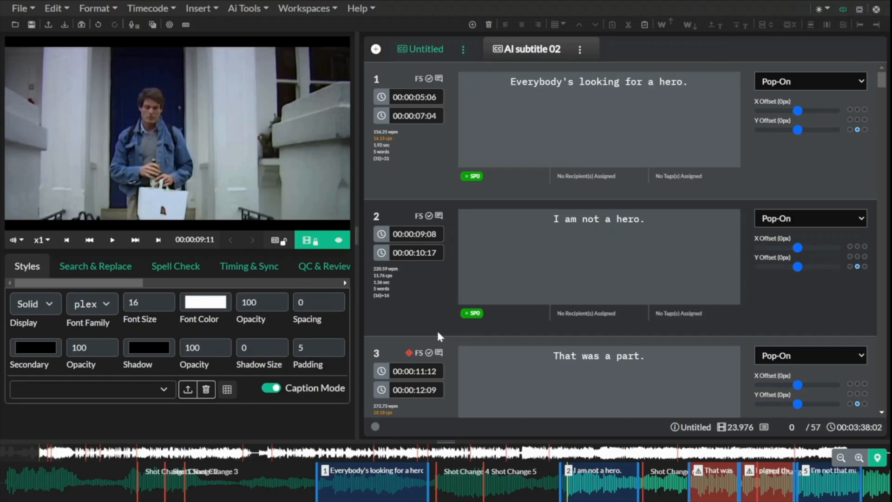
- Create an event group from the Shot Changes markers
left_click(145, 285)
left_click_drag(146, 284, 247, 286)
left_click(285, 269)
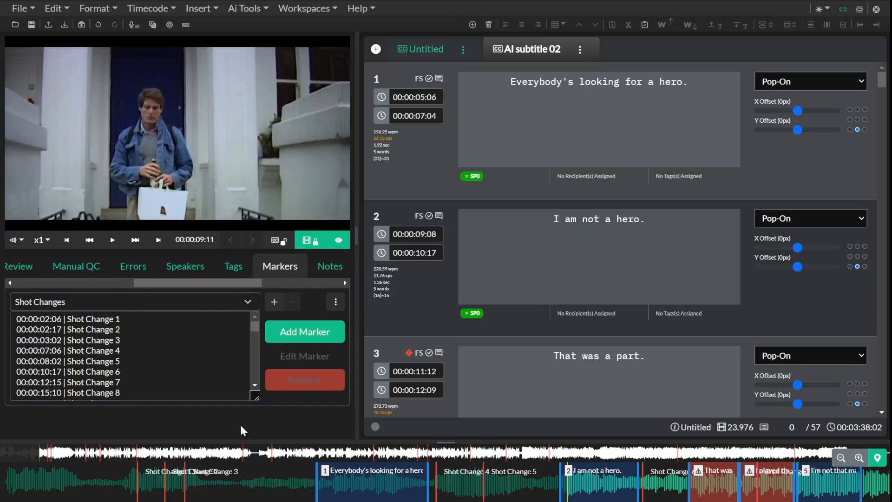
mouse_move(251, 328)
left_mouse_down()
mouse_move(256, 364)
mouse_move(255, 327)
left_mouse_up()
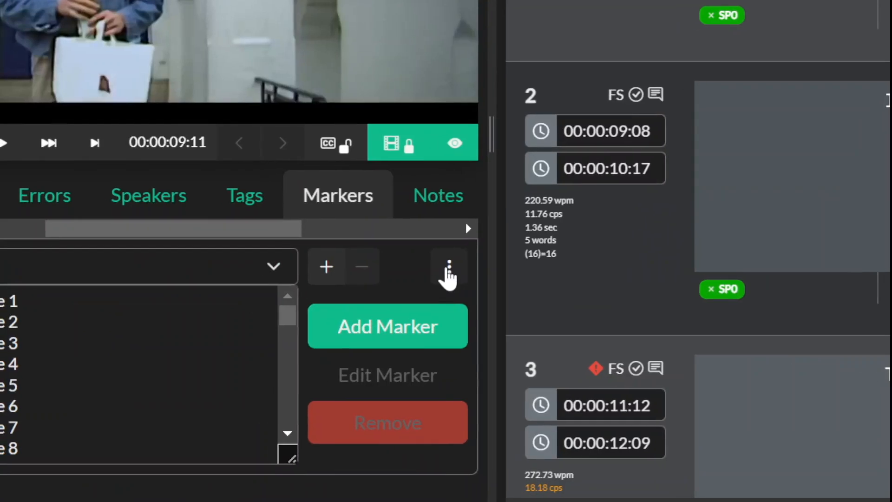
left_click(449, 274)
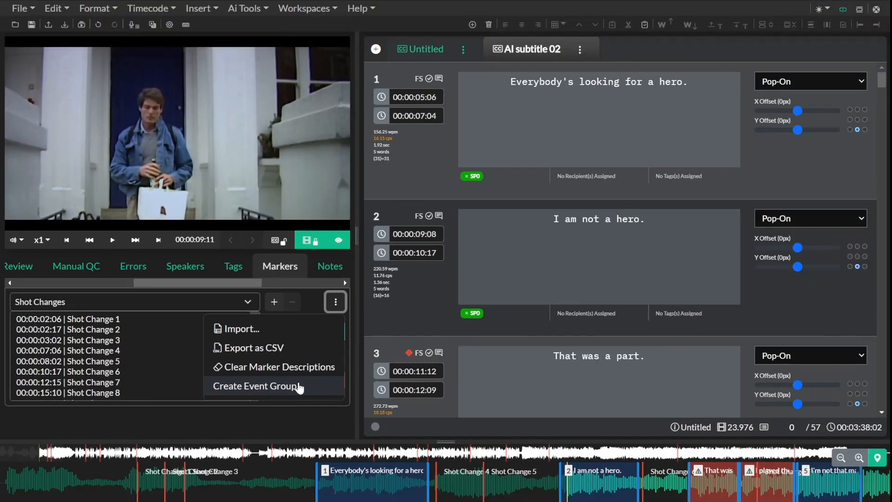
left_click(378, 437)
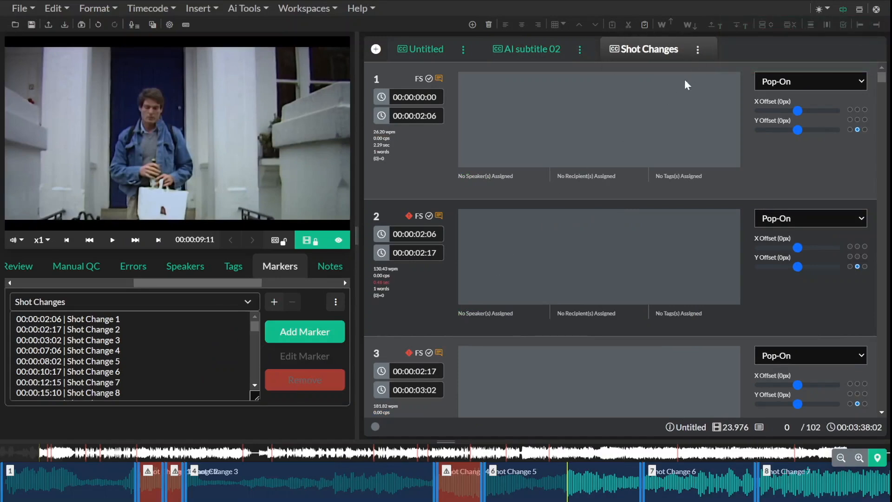
- Step through the first events of the Shot Changes group and view the note attached to event 2
left_click(425, 174)
left_click(430, 273)
left_click(436, 352)
left_click(436, 349)
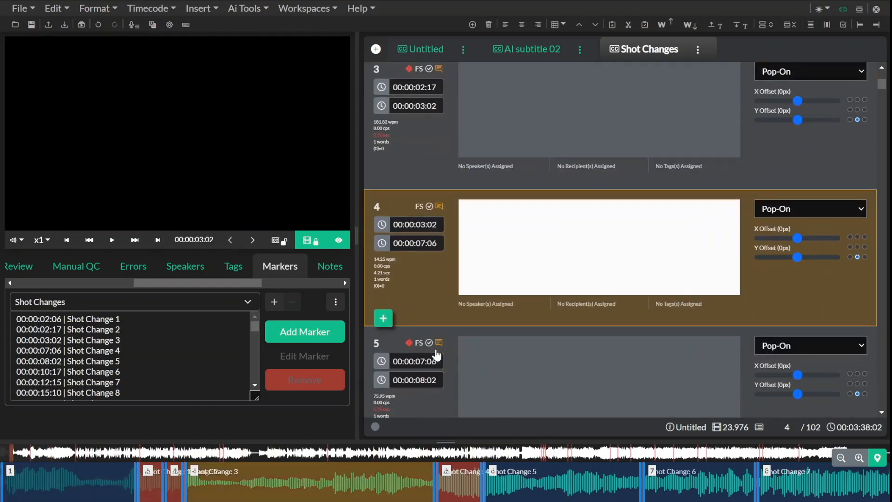
left_click(439, 403)
scroll(462, 325, "up", 6)
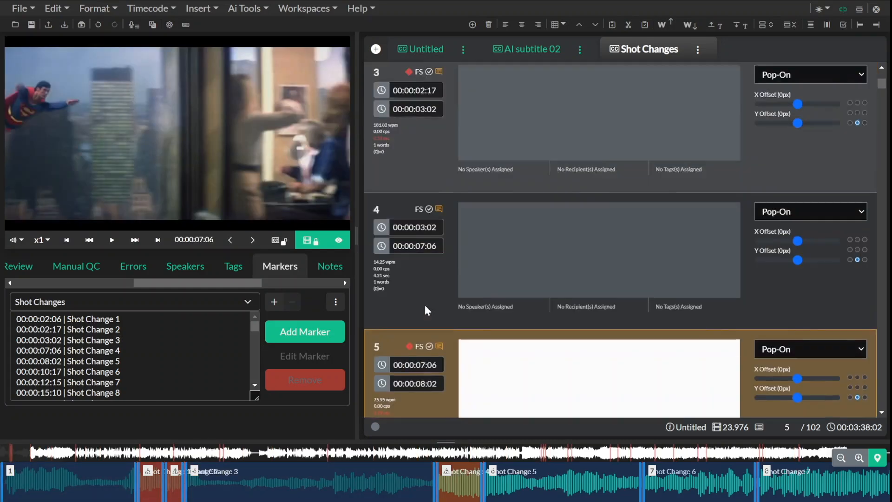
left_click(440, 279)
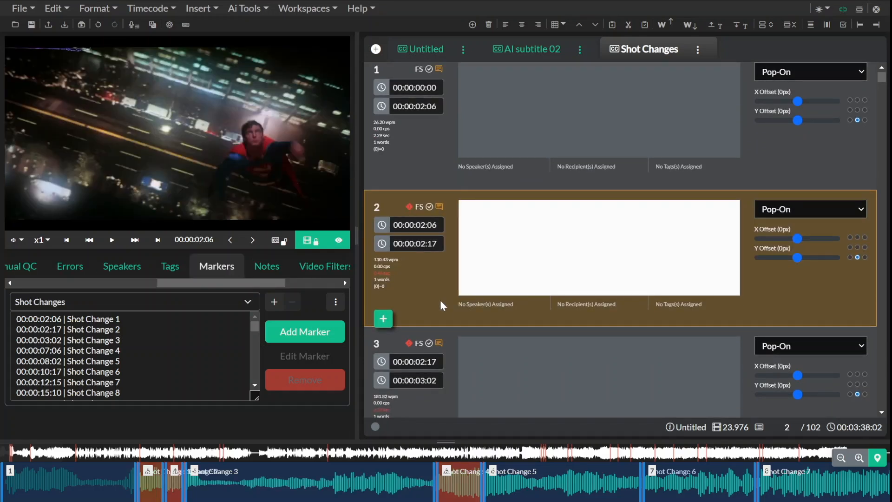
left_click(265, 273)
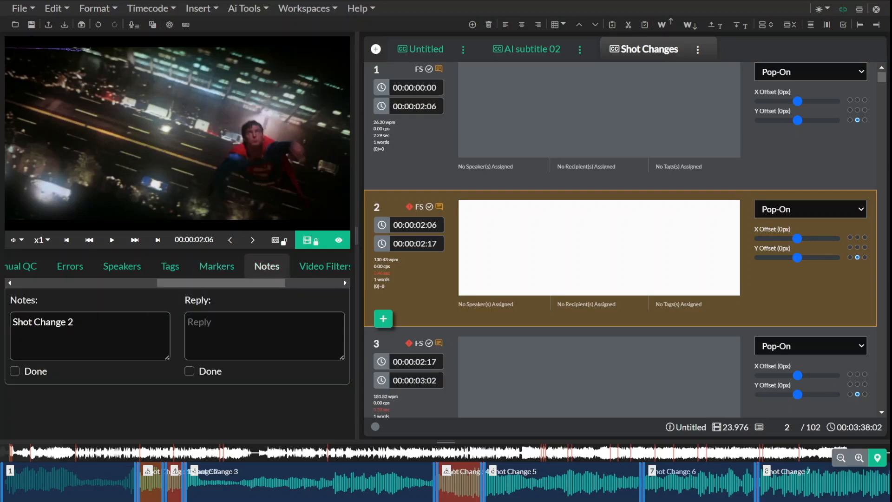
- Play the footage of the first Shot Changes event and pause after the shot
left_click(413, 159)
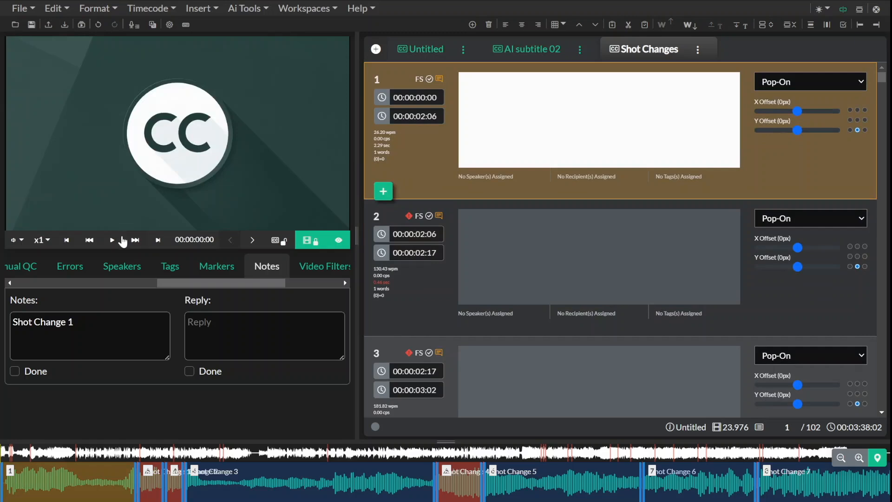
left_click(113, 241)
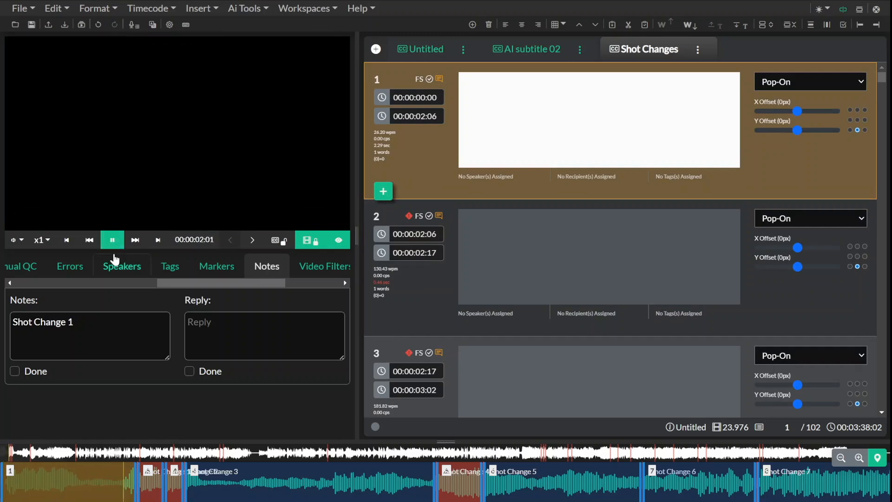
left_click(112, 240)
- Replace the first event's note with "Superman flying, cut to newspapers falling" and check it in the event's own note view
left_click_drag(75, 322, 3, 319)
key("BackSpace")
type("Superman flying, cut to newspaperrs")
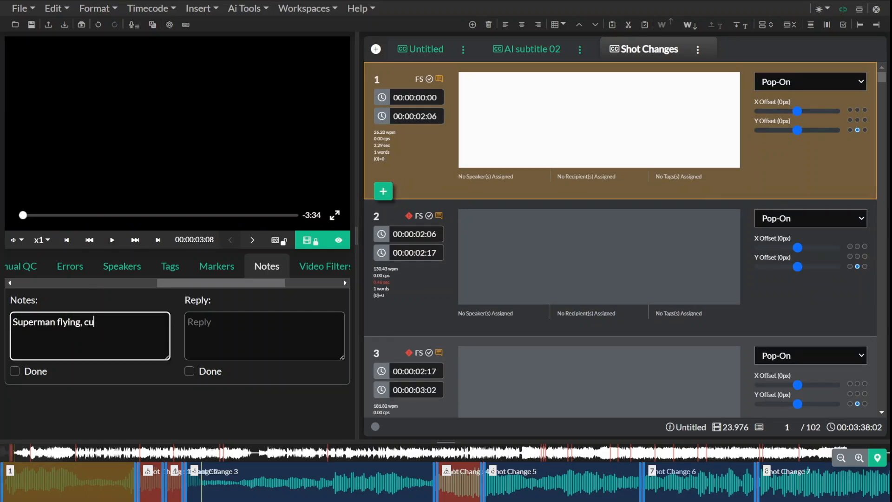
key("BackSpace")
key("BackSpace")
type("s falling")
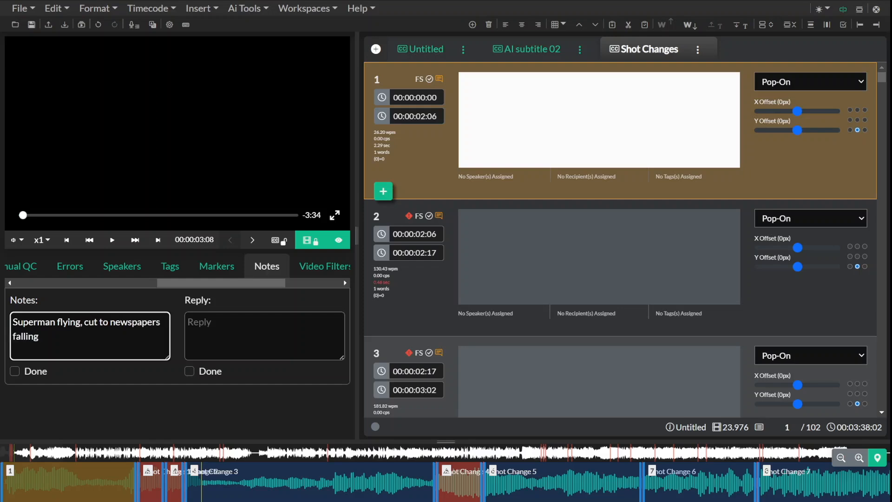
left_click(144, 396)
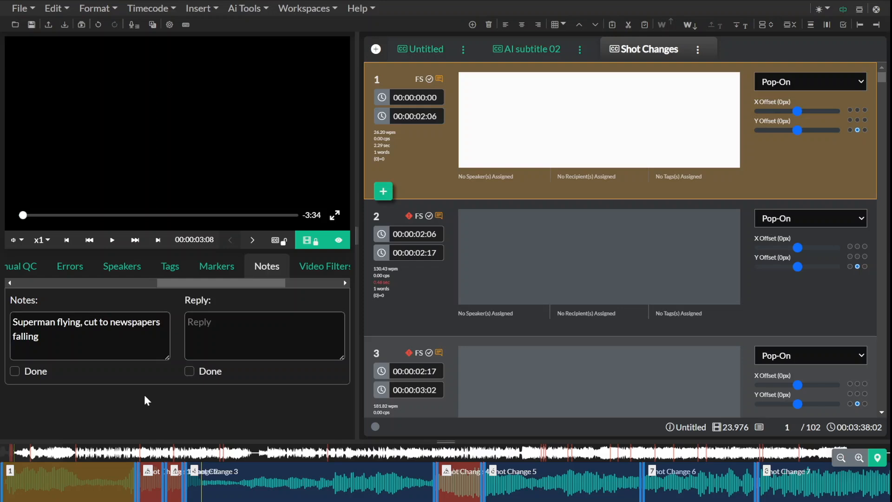
left_click(440, 79)
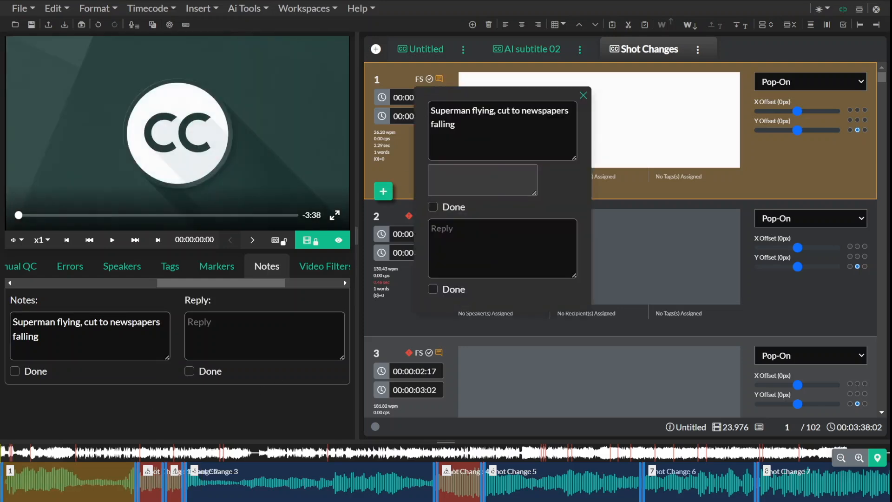
left_click(401, 167)
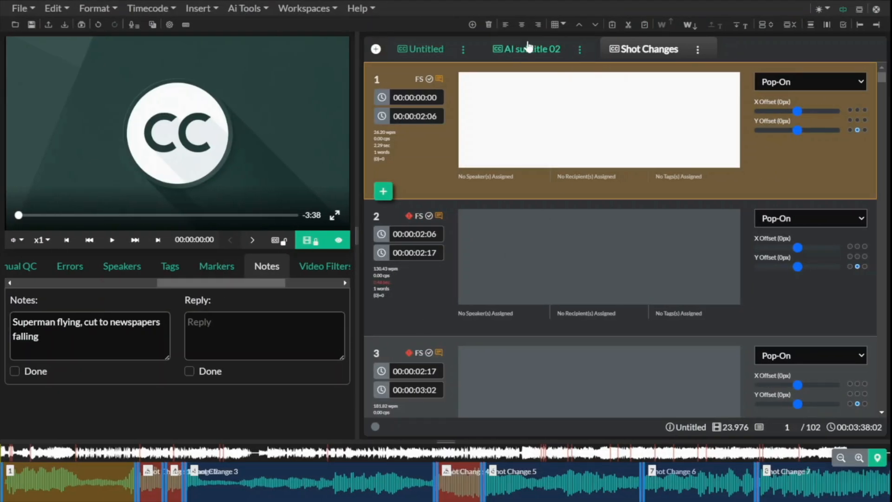
- Set the AI subtitle 02 group as track 2 and copy its dialogue into the Shot Changes group
left_click(529, 49)
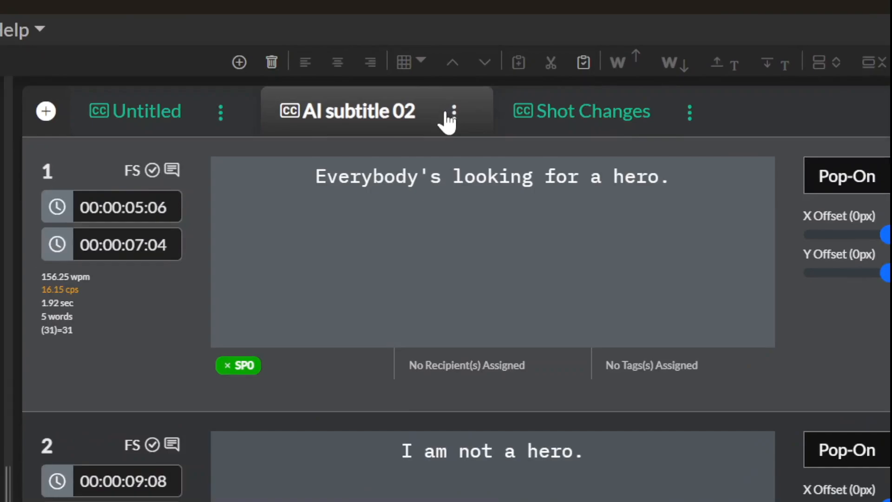
left_click(580, 50)
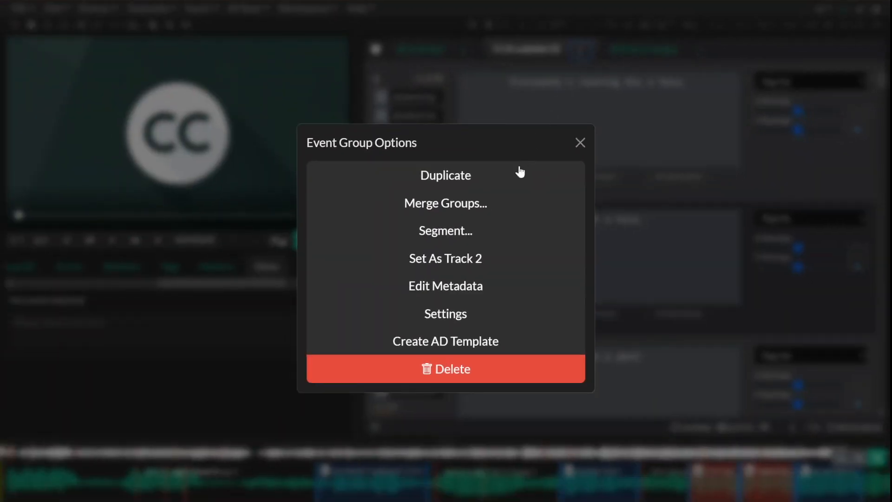
left_click(503, 263)
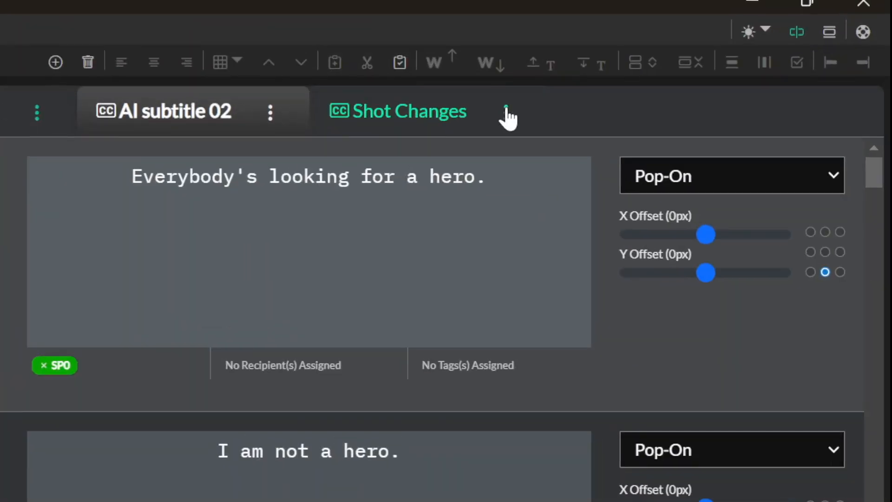
left_click(506, 110)
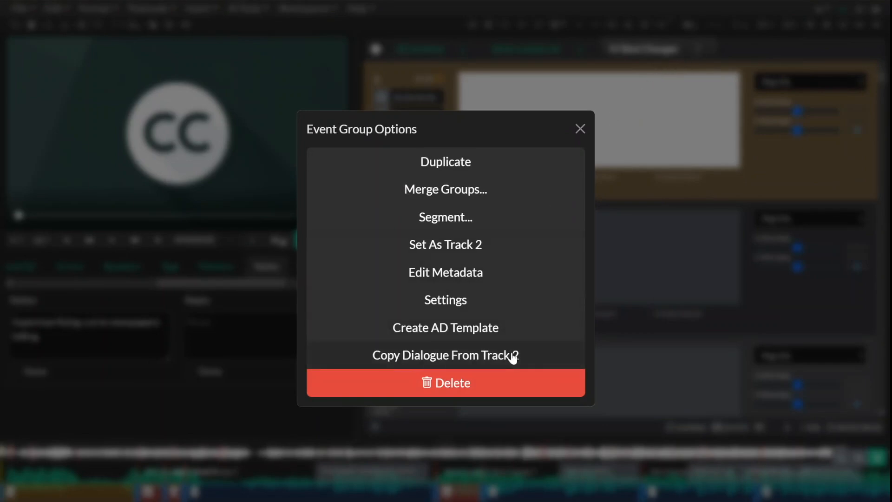
left_click(530, 355)
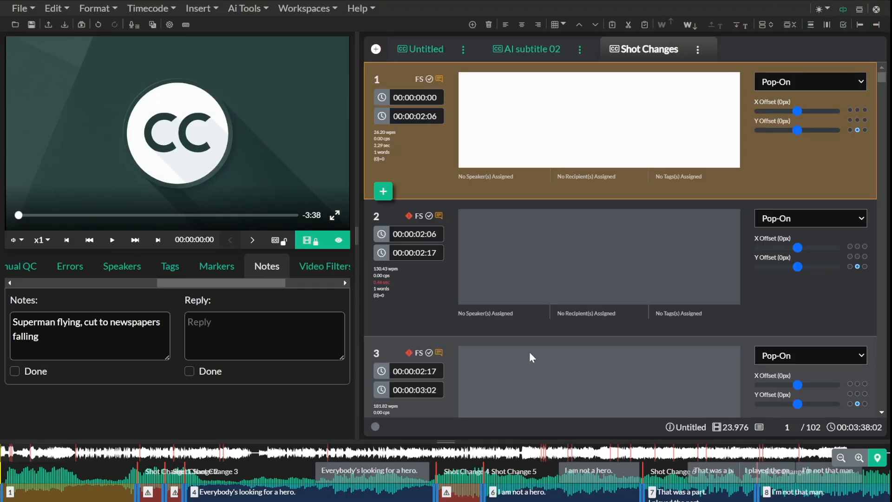
- Review the dialogue copied into the Shot Changes events, from event 4 through event 10
scroll(534, 277, "down", 5)
left_click(443, 271)
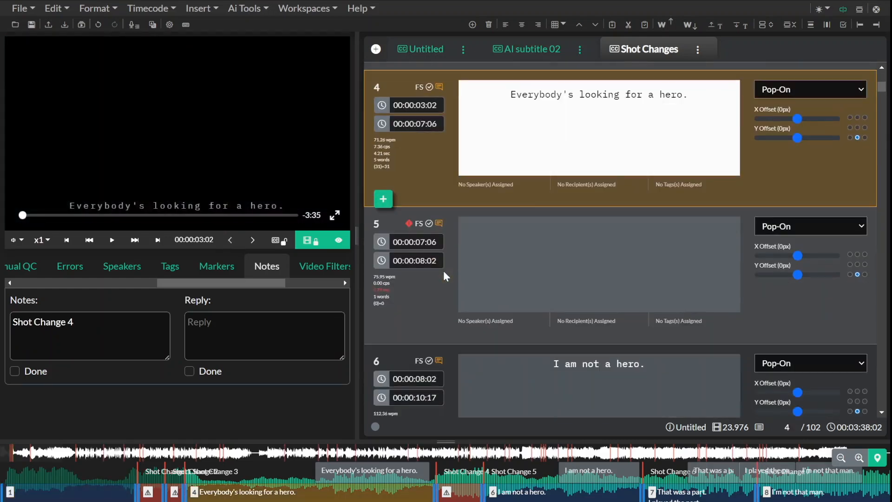
scroll(443, 271, "down", 3)
left_click(414, 291)
scroll(414, 291, "down", 3)
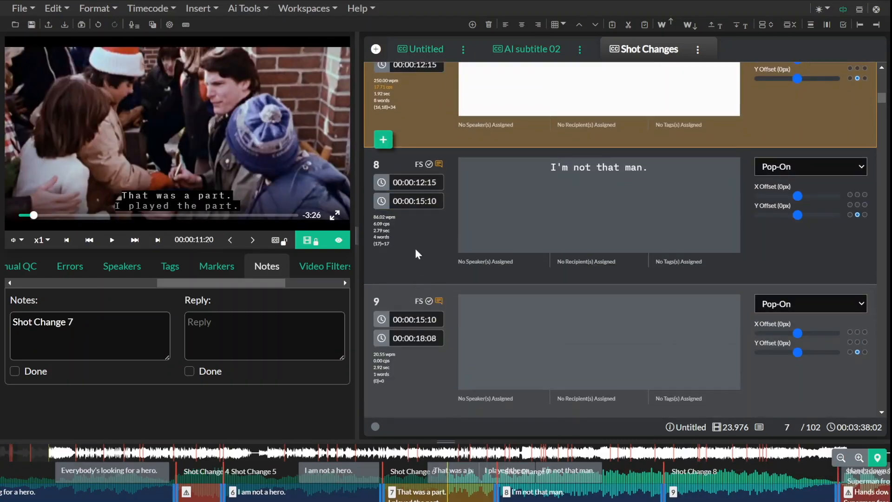
left_click(417, 250)
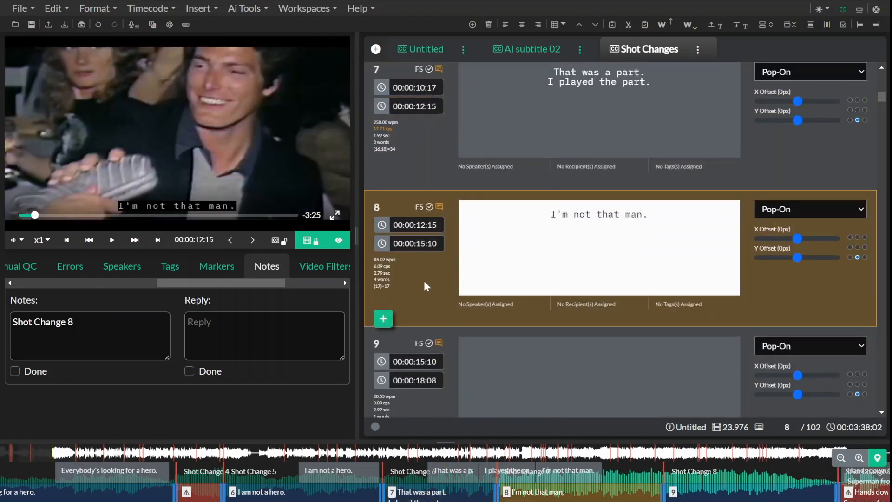
scroll(424, 280, "down", 5)
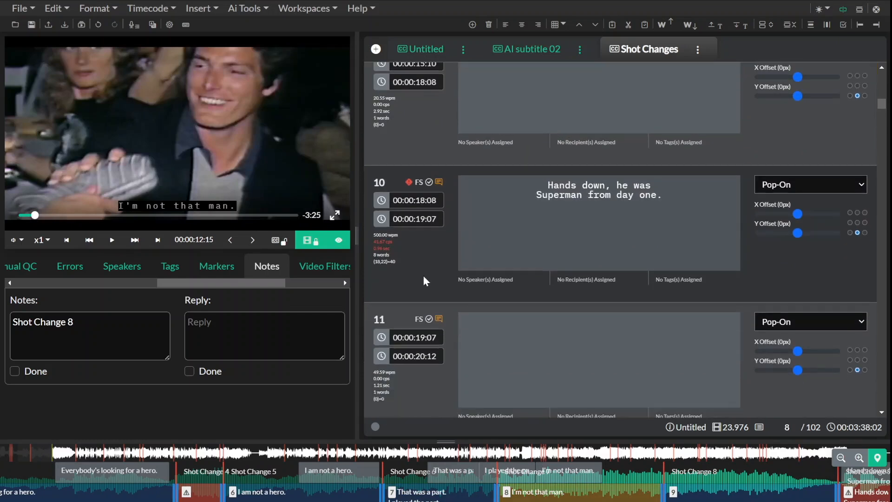
left_click(423, 275)
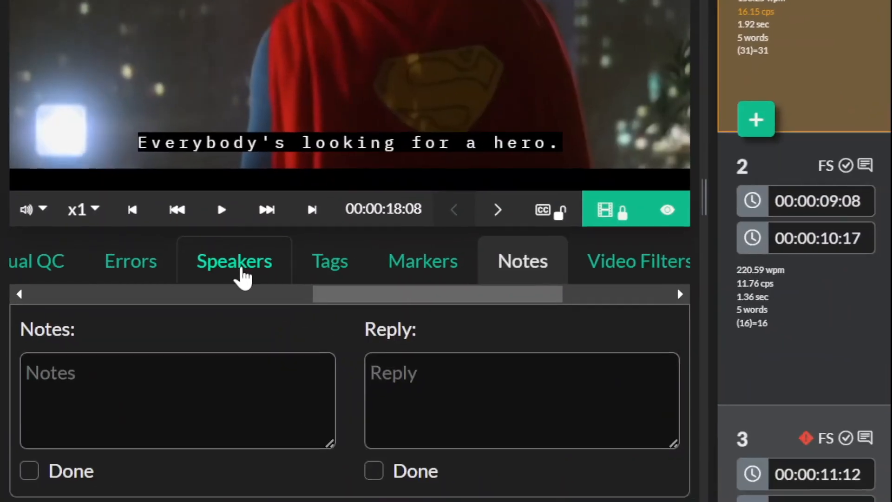
- Open the Speaker Manager and rename speaker SP0 as Superman
left_click(245, 277)
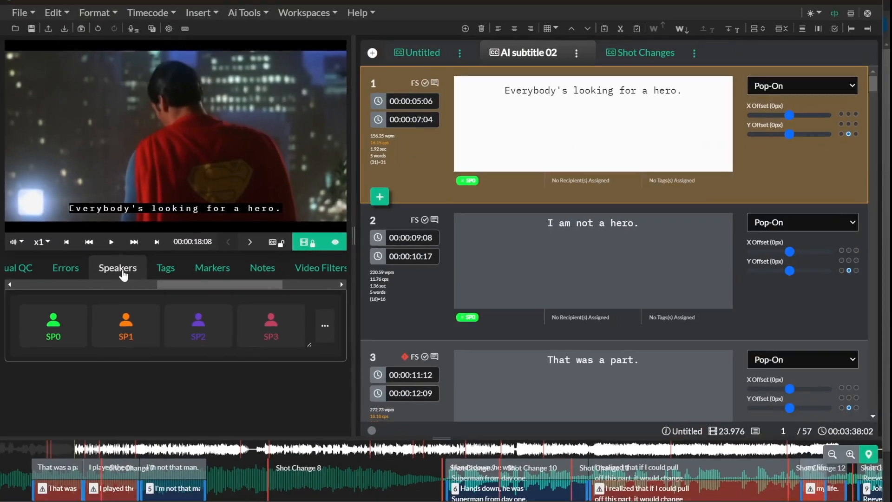
left_click(322, 333)
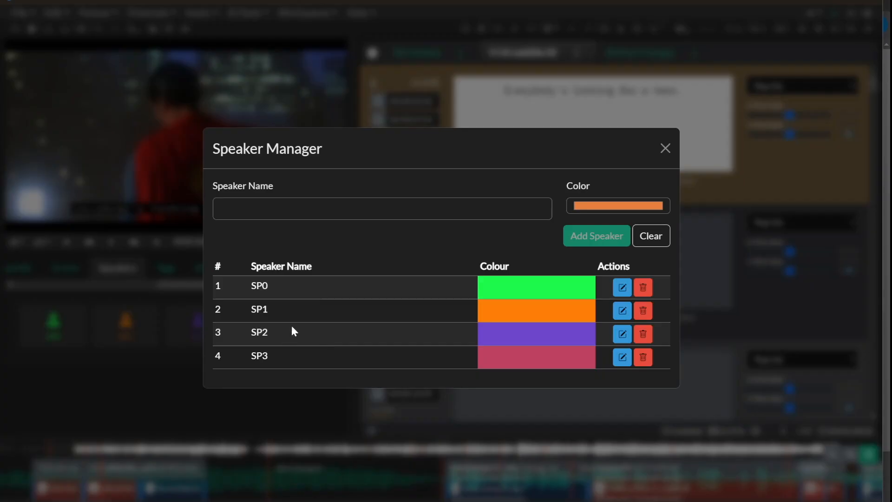
left_click(622, 287)
left_click_drag(239, 184, 211, 189)
type("Superman")
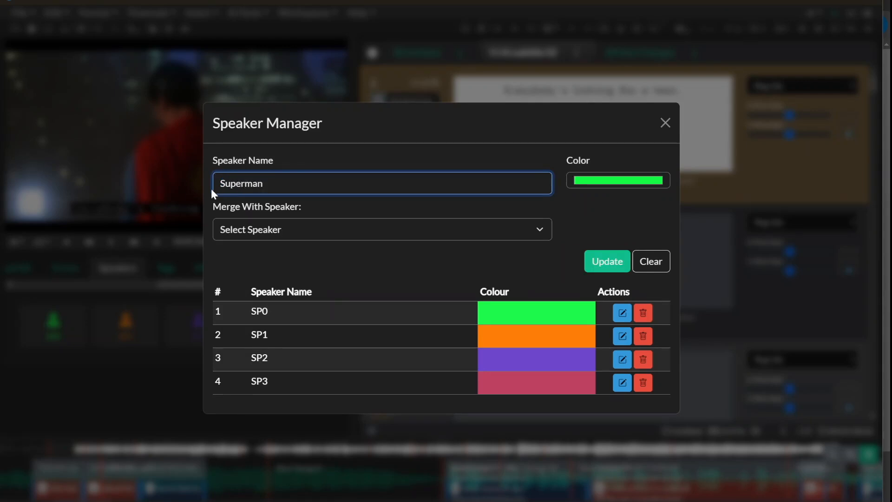
left_click(607, 262)
- Rename speaker SP1 as Director
left_click(622, 336)
left_click_drag(239, 183, 215, 184)
key("BackSpace")
type("Director")
left_click(604, 261)
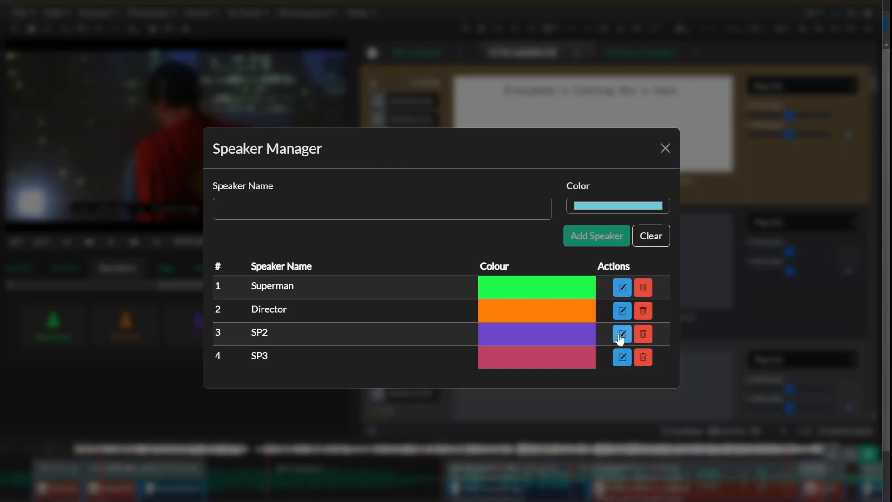
- Rename speaker SP2 as Son
left_click(622, 358)
double_click(228, 183)
key("BackSpace")
type("Son")
left_click(626, 273)
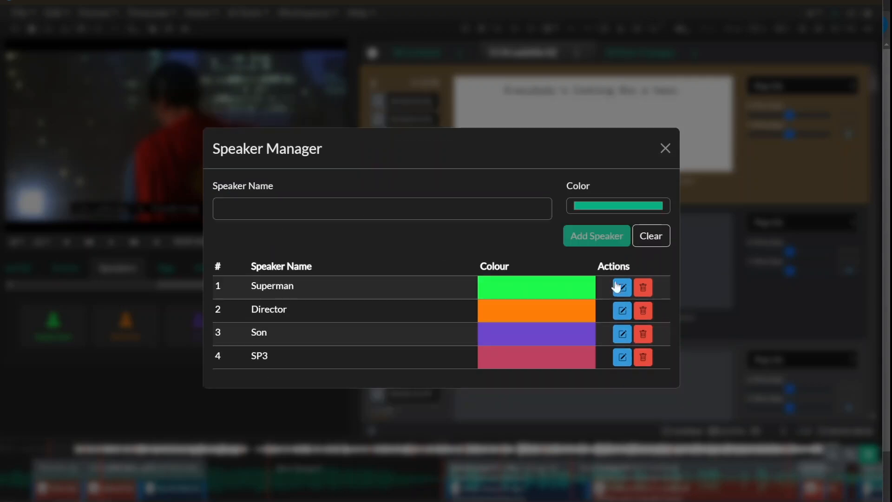
- Rename speaker SP3 as Daughter and close the Speaker Manager
left_click(622, 357)
double_click(228, 183)
type("Daughter")
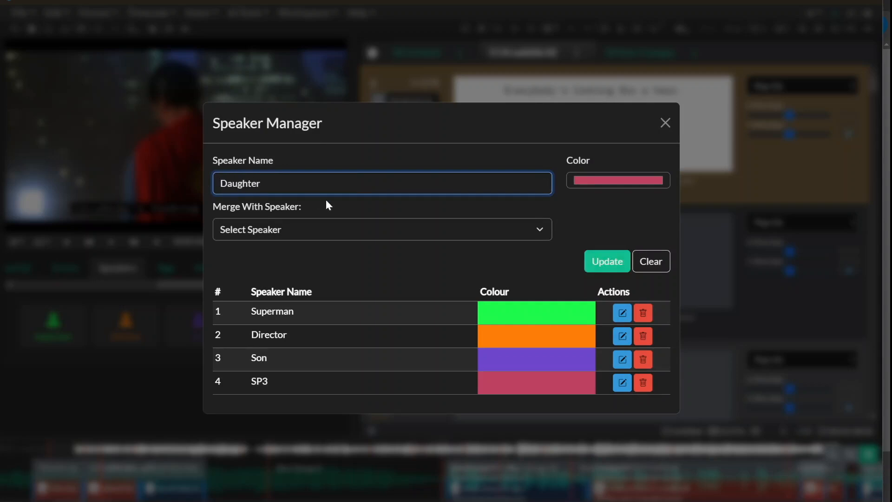
left_click(607, 261)
left_click(666, 148)
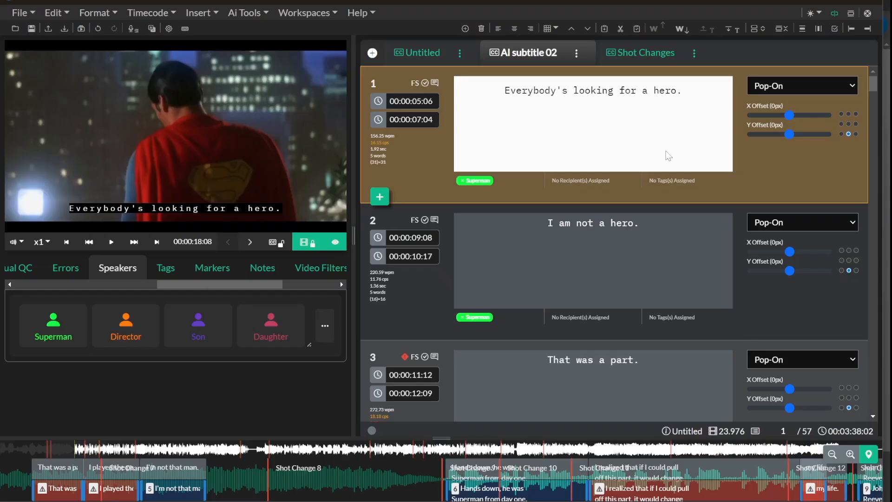
- Insert the assigned speaker's name in square brackets into all events of the AI subtitle 02 group
right_click(403, 184)
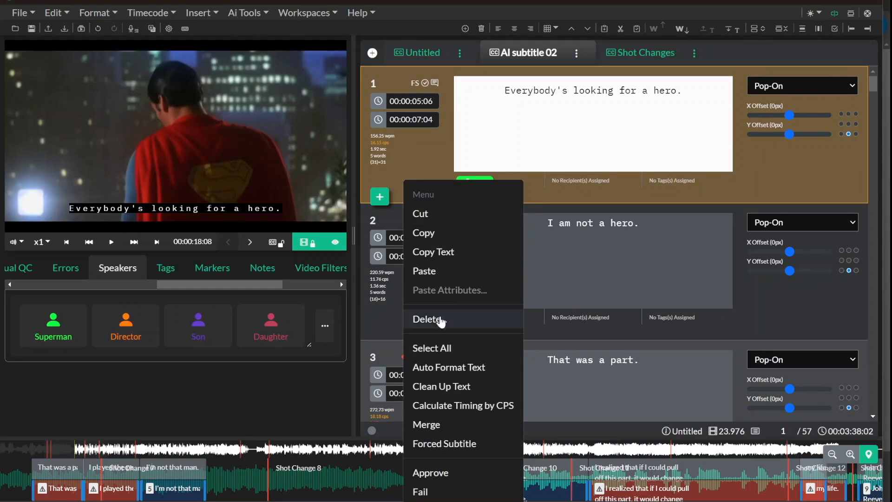
left_click(434, 347)
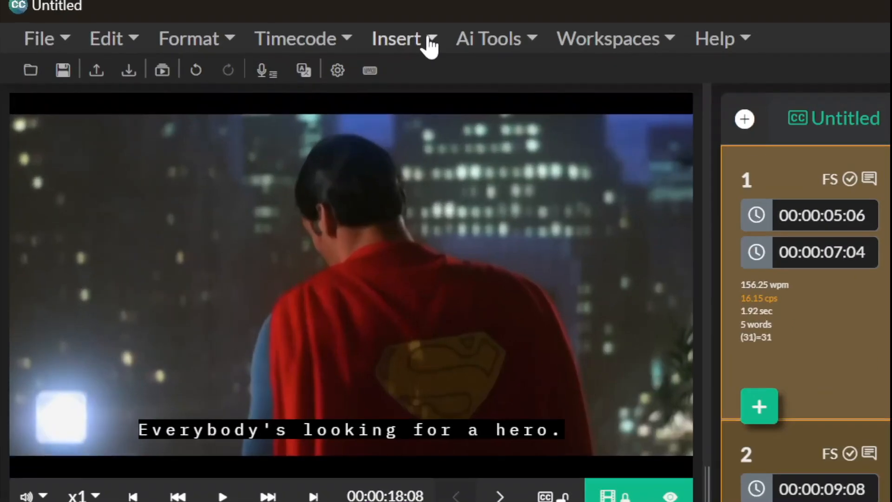
left_click(215, 15)
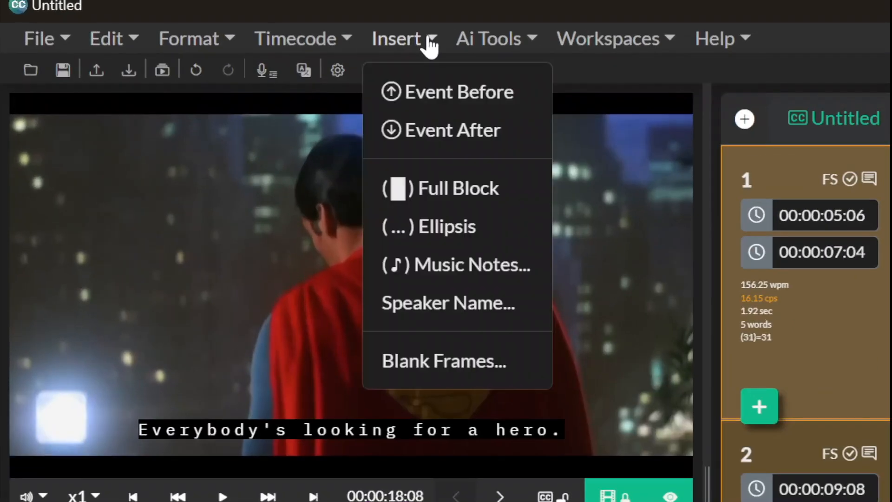
left_click(450, 309)
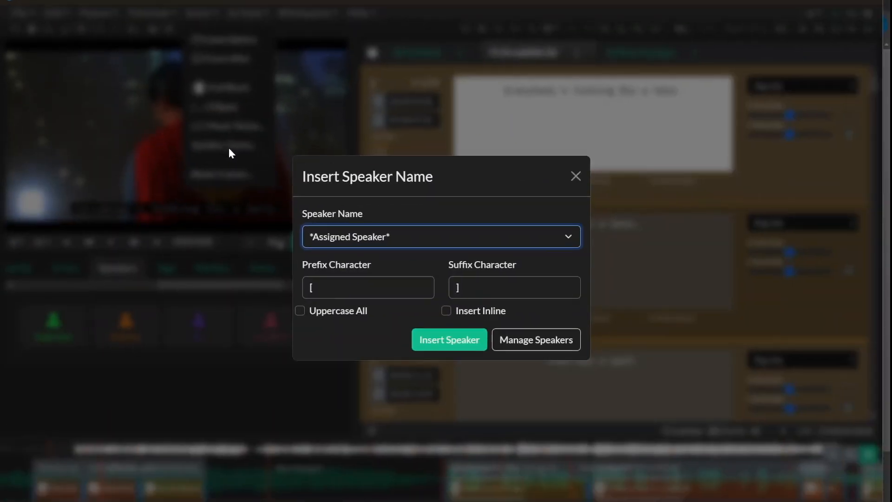
left_click(448, 340)
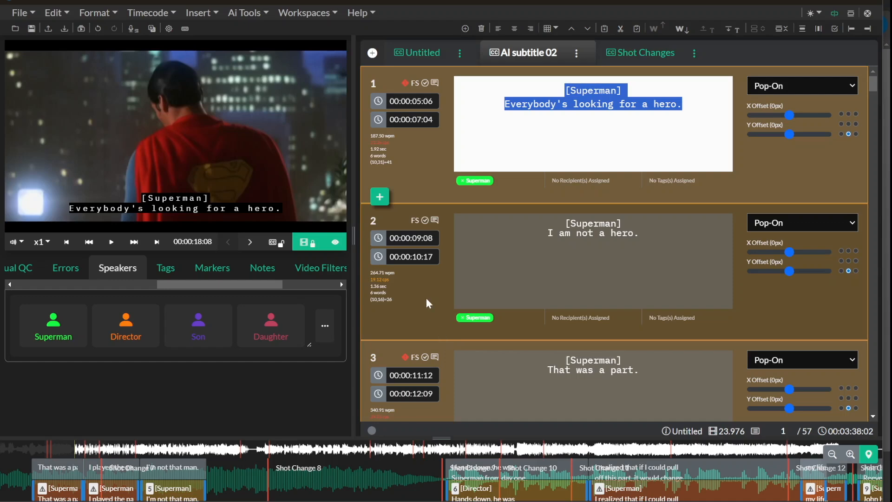
left_click_drag(874, 86, 885, 129)
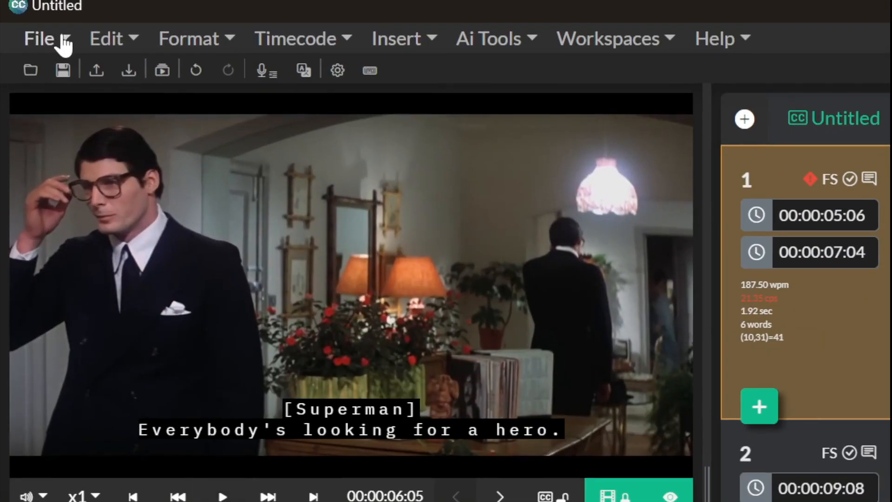
- Start a Combined Continuity & Spotting List export and title the document "CCSL Example - Superman"
left_click(29, 14)
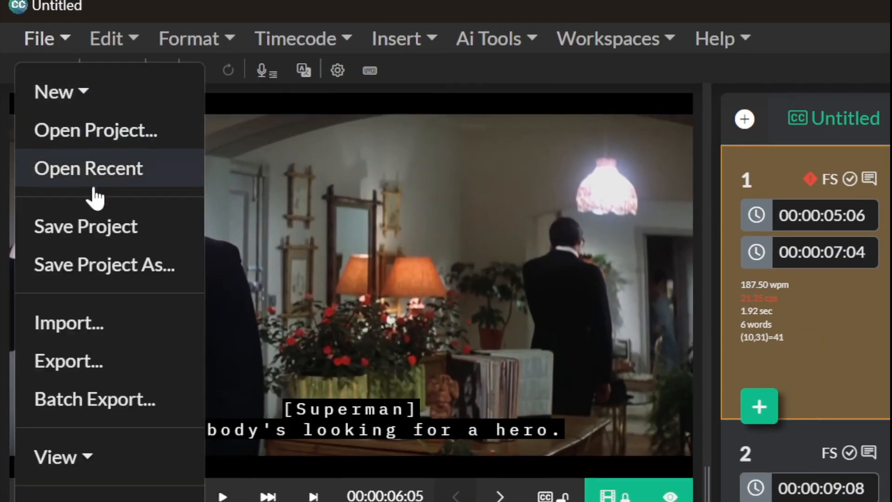
left_click(104, 363)
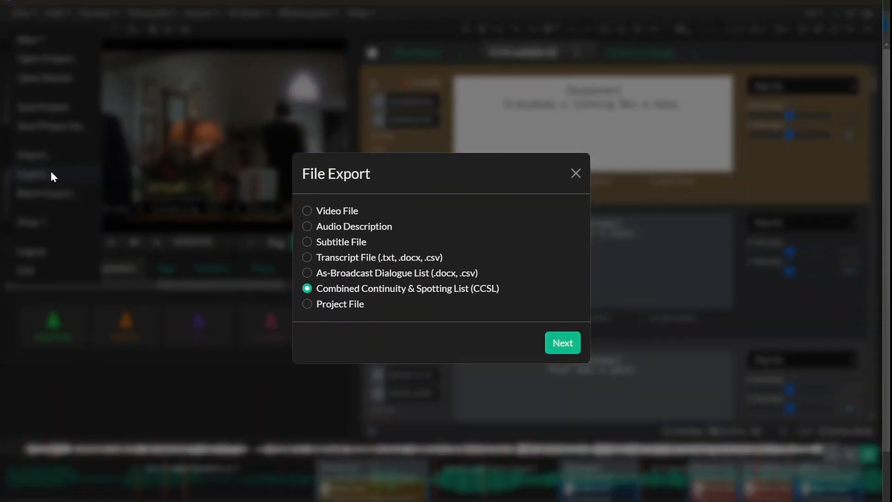
left_click(567, 345)
double_click(449, 184)
type("CC")
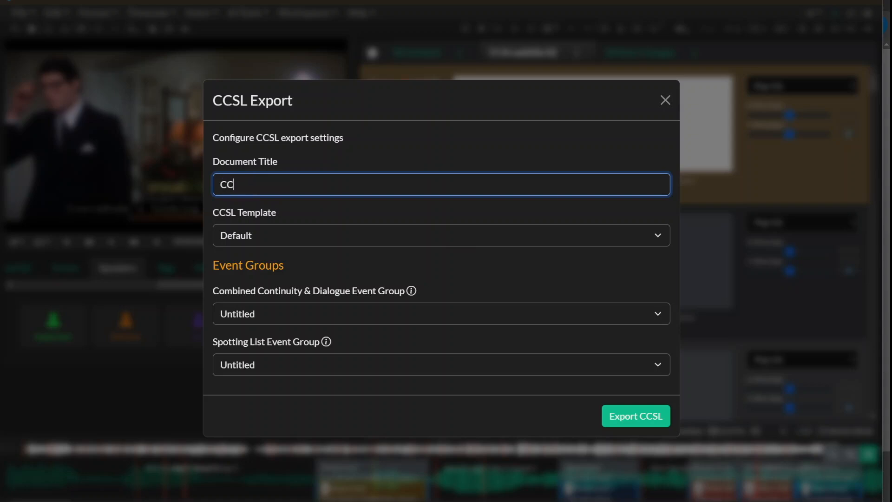
type("SL Example - Superman")
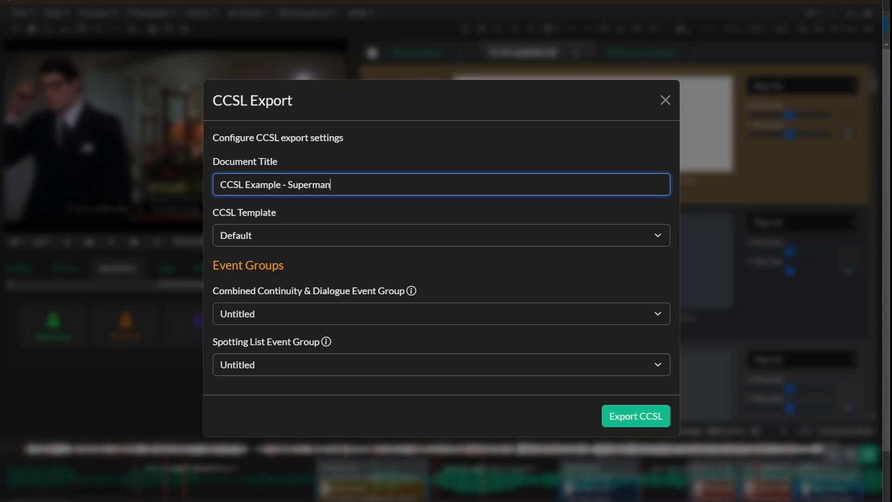
- Export the CCSL as a Word document using the Default template, Shot Changes for continuity and dialogue, and AI subtitle 02 for the spotting list
left_click(303, 236)
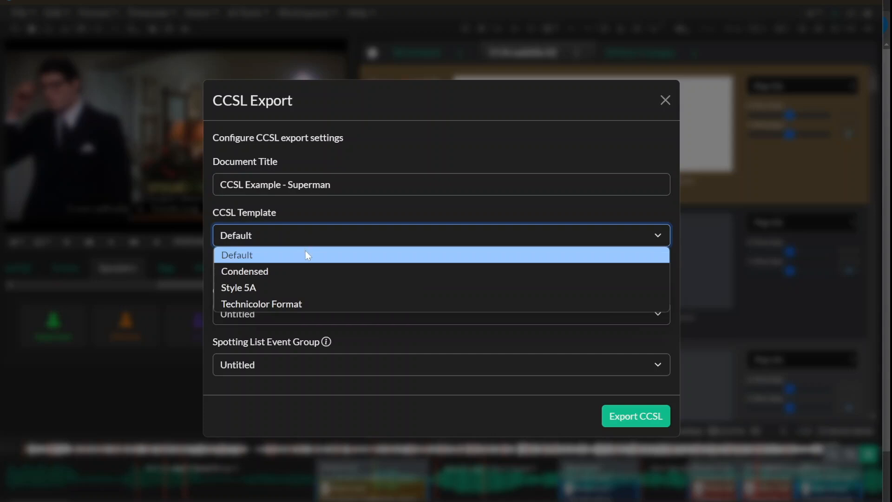
left_click(306, 250)
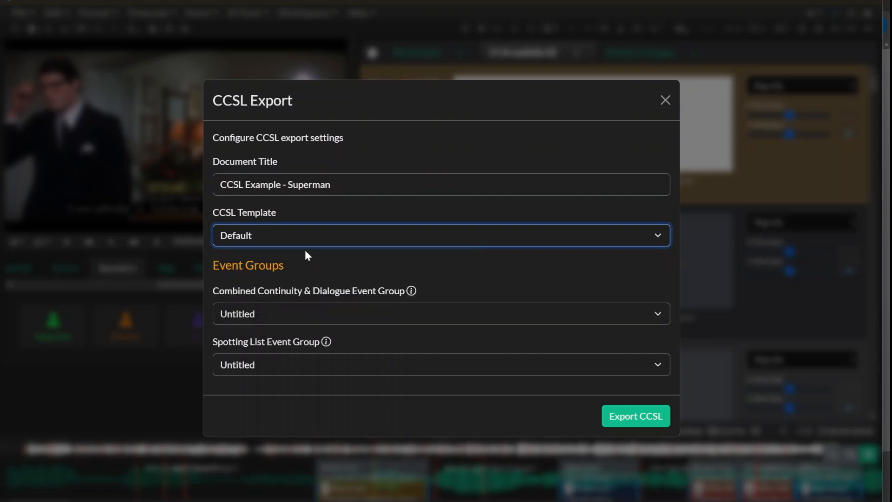
left_click(432, 305)
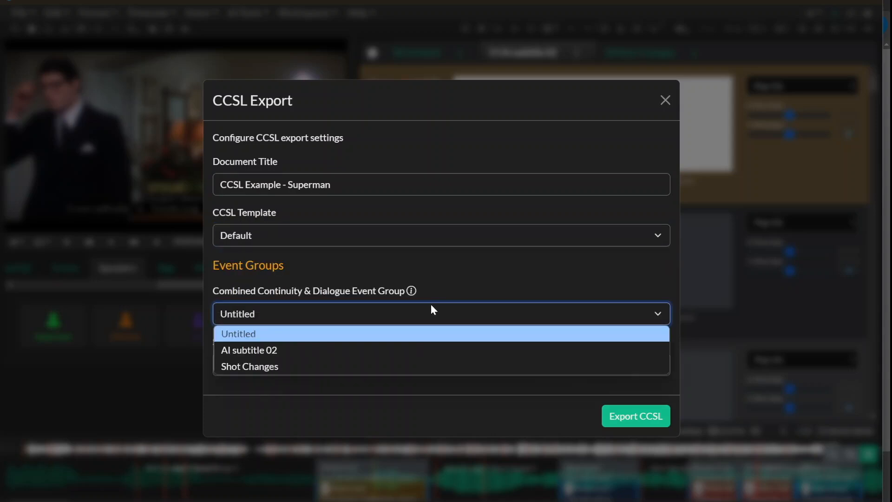
left_click(435, 367)
left_click(432, 364)
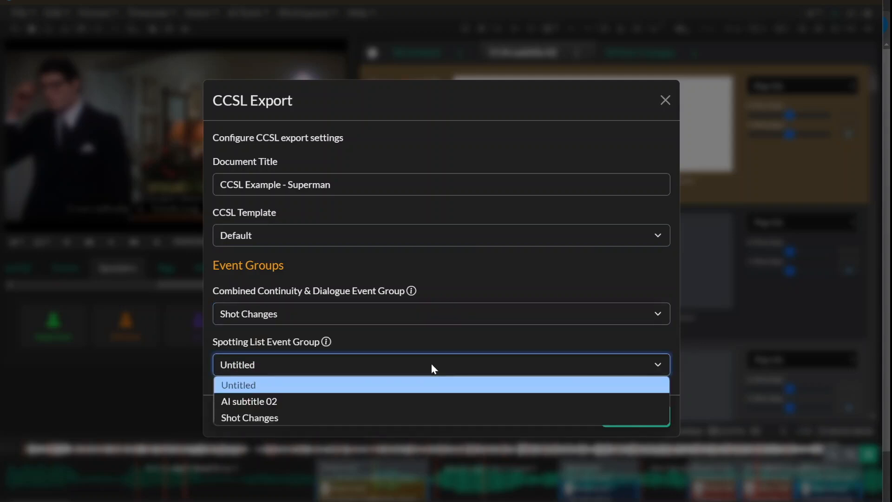
left_click(438, 403)
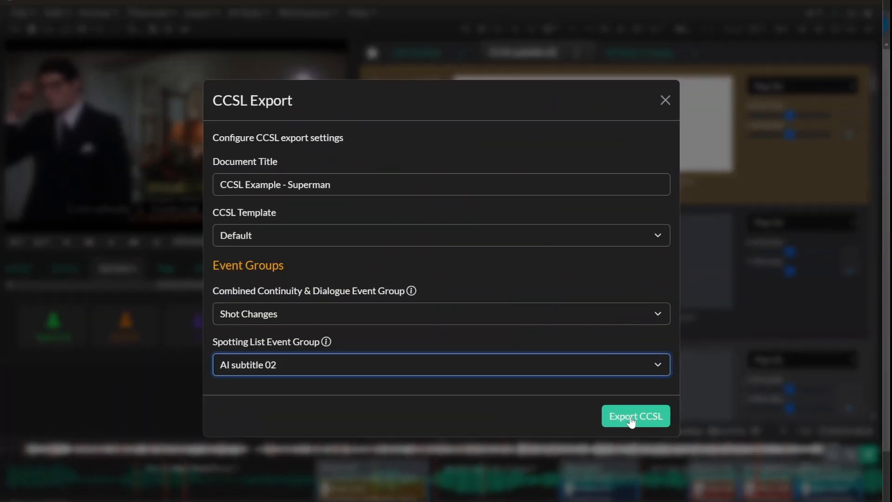
left_click(448, 297)
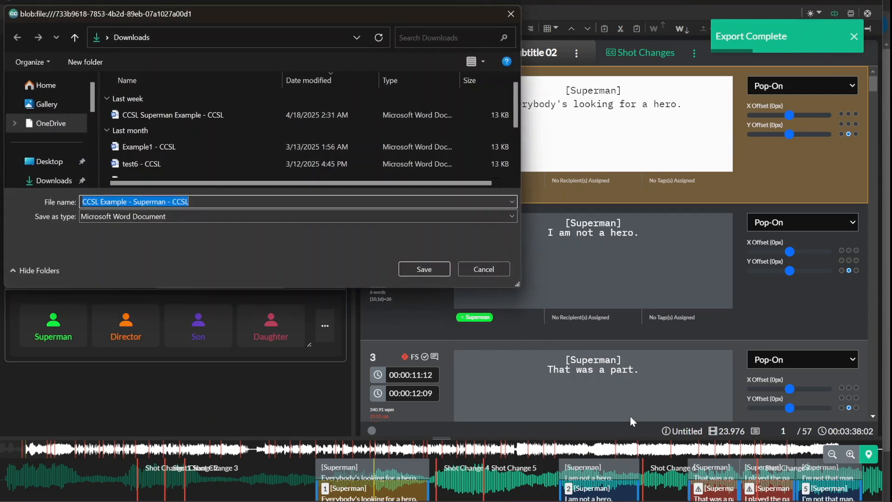
left_click(428, 268)
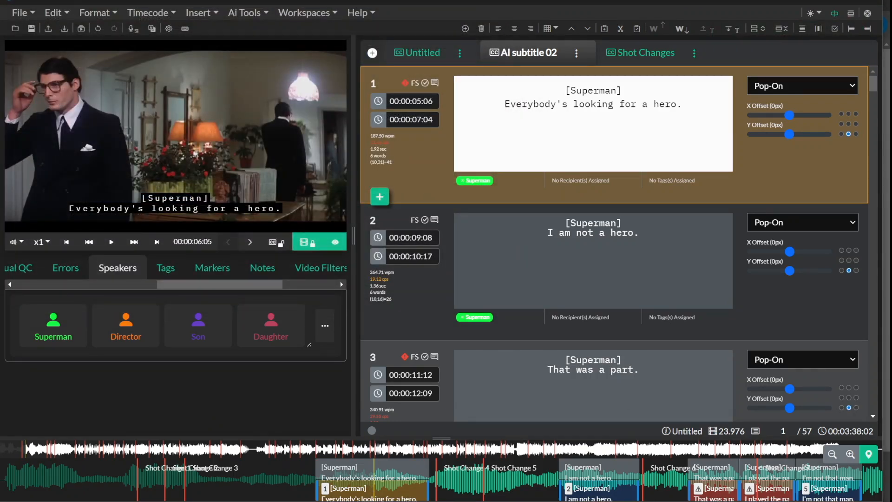
- Open the exported CCSL document in Word and review its continuity, dialogue and spotting list columns
key("super+e")
double_click(348, 347)
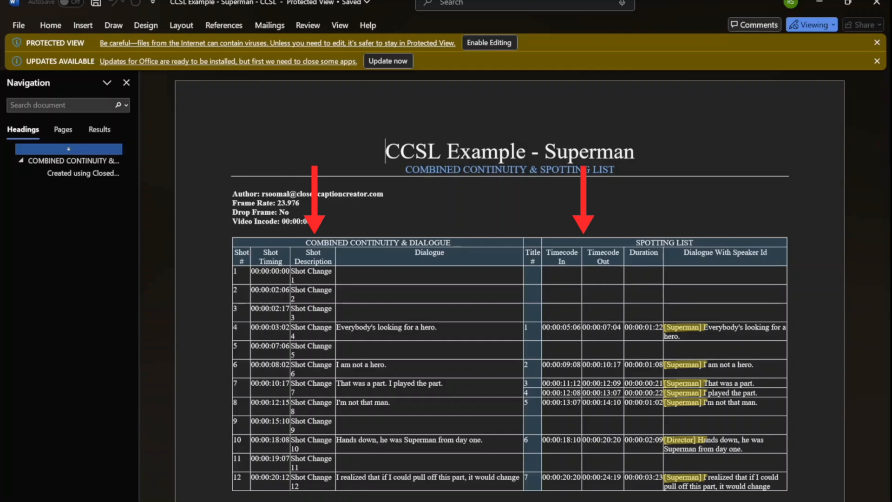
left_click_drag(887, 121, 887, 180)
left_click_drag(887, 180, 887, 182)
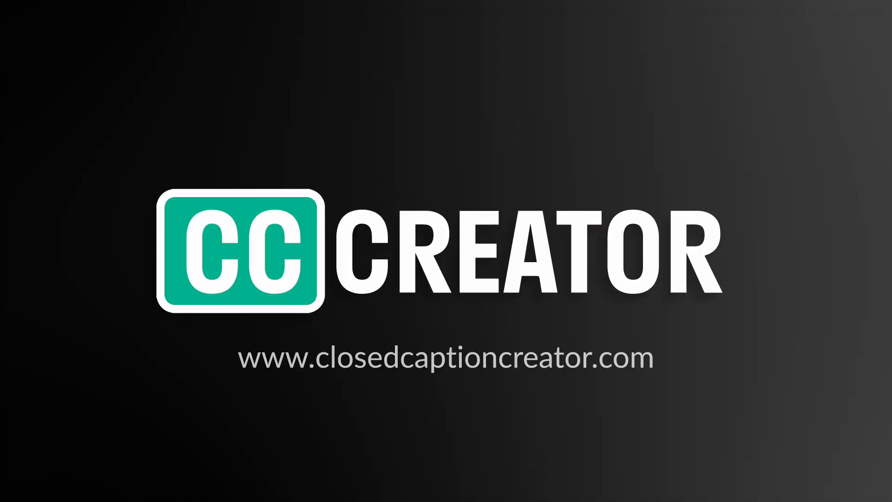